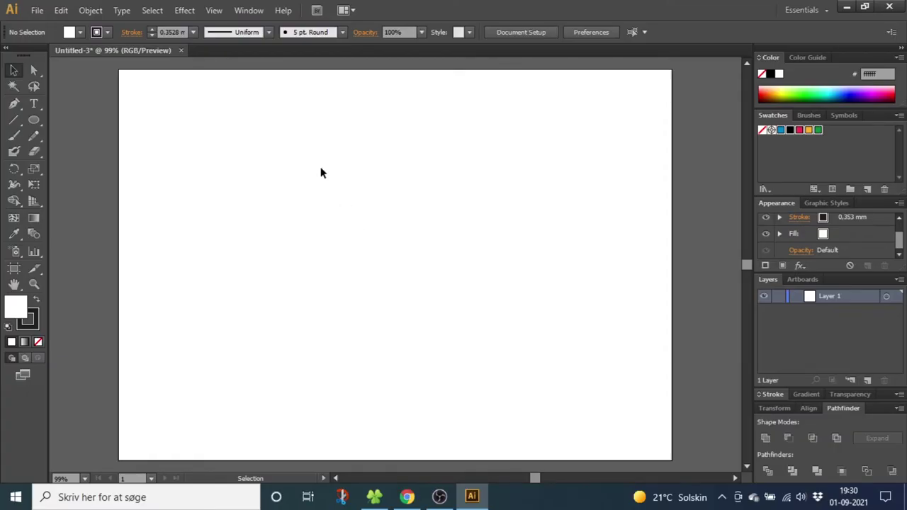
- Show the grid over the artboard and turn on Snap to Grid
left_click(214, 11)
left_click(286, 427)
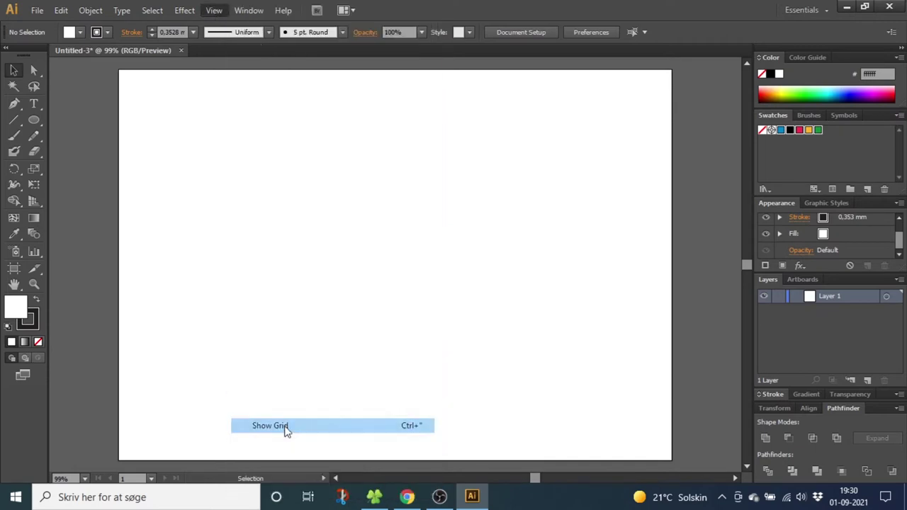
left_click(214, 11)
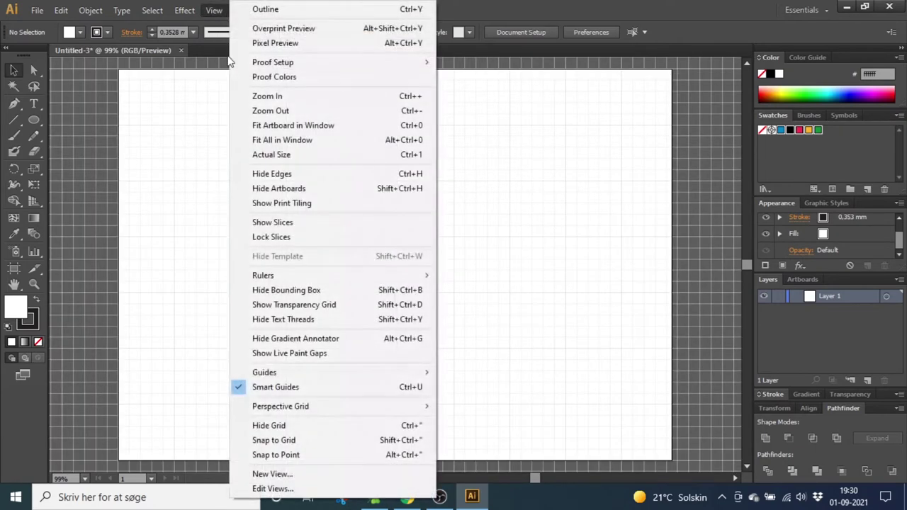
left_click(286, 440)
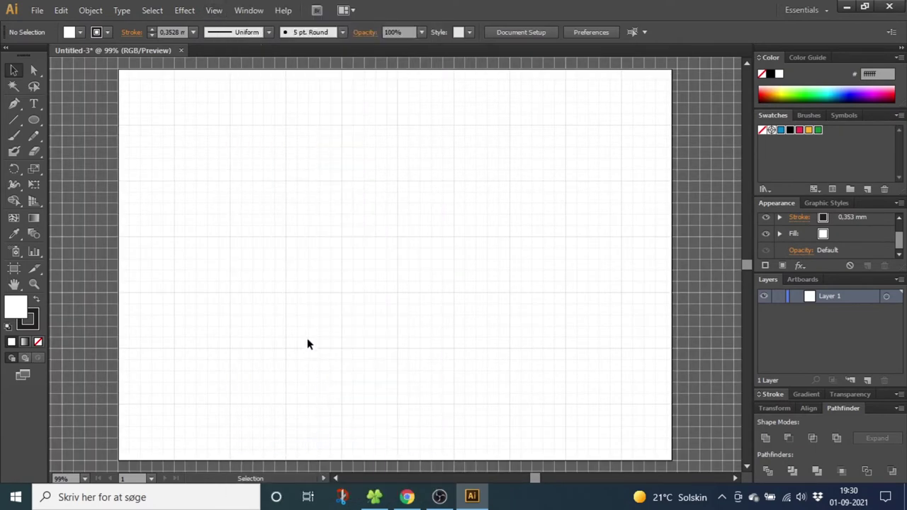
- Set the Guides & Grid preferences to a gridline every 30 mm with 30 subdivisions
left_click(62, 11)
mouse_move(174, 409)
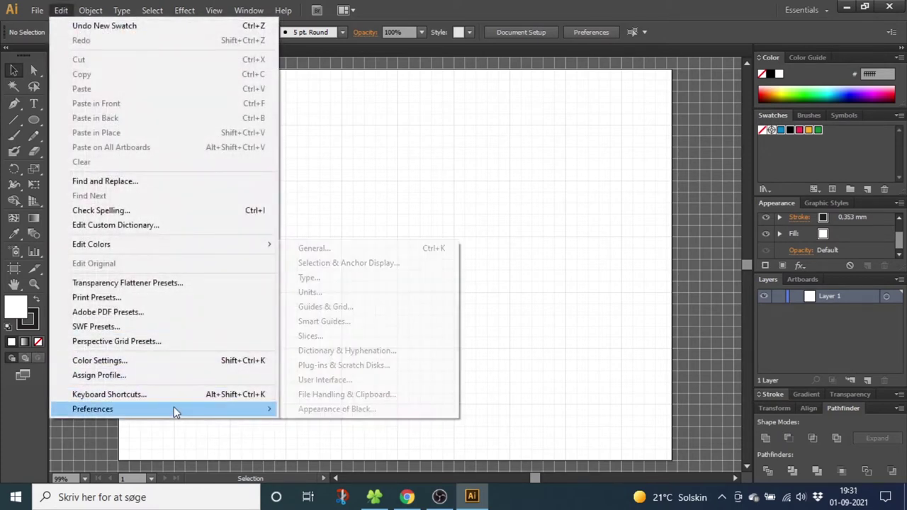
left_click(322, 308)
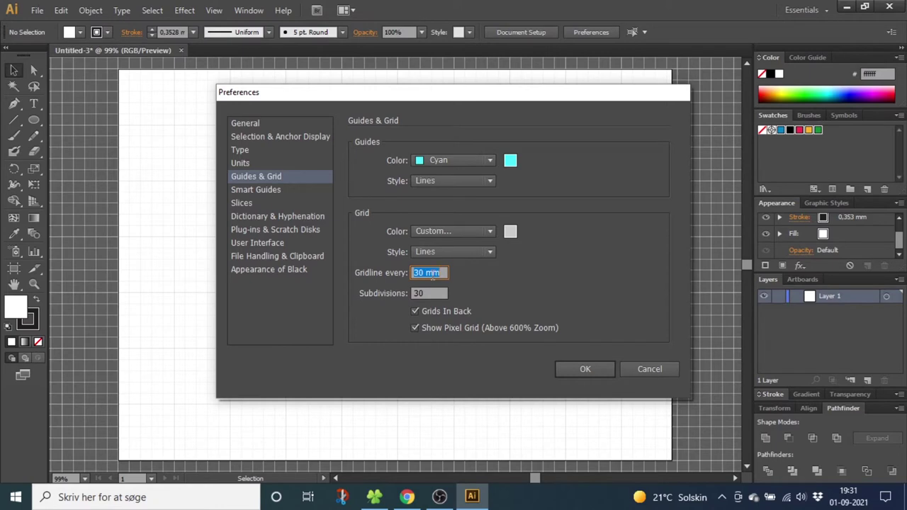
left_click(565, 367)
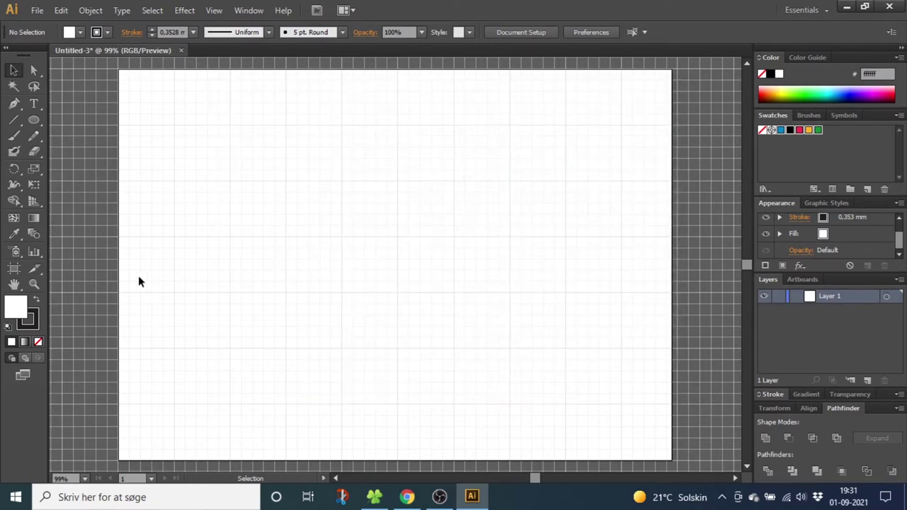
- Zoom the artboard to 300% and draw a circle near its centre with the Ellipse tool
left_click(39, 284)
left_click(394, 263)
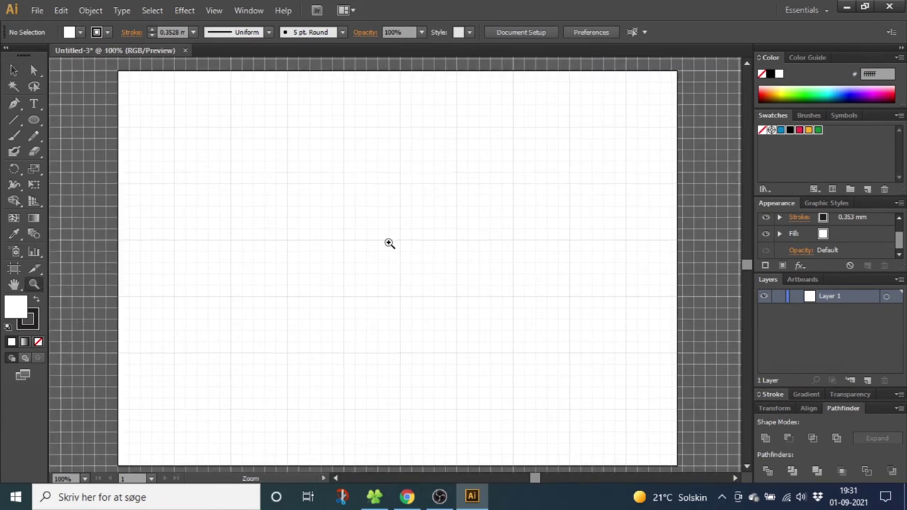
left_click(389, 245)
left_click(390, 244)
left_click(383, 259)
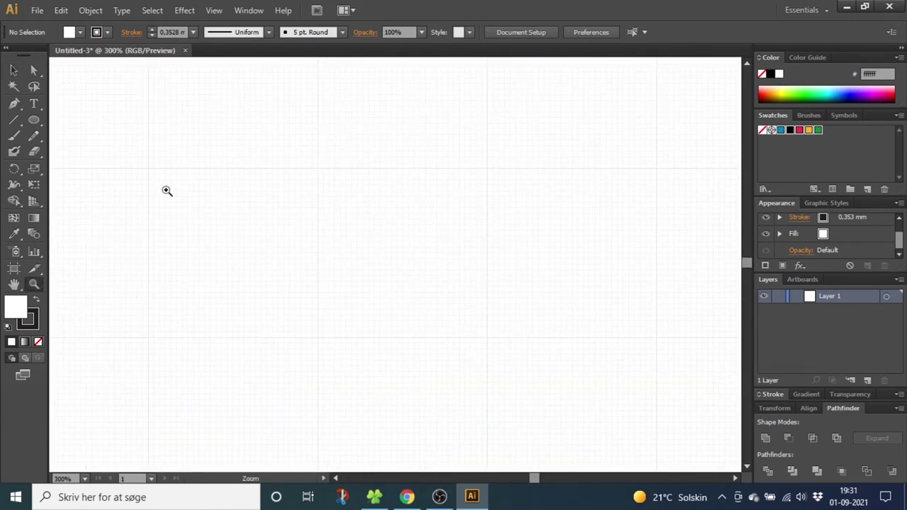
left_click_drag(40, 118, 99, 151)
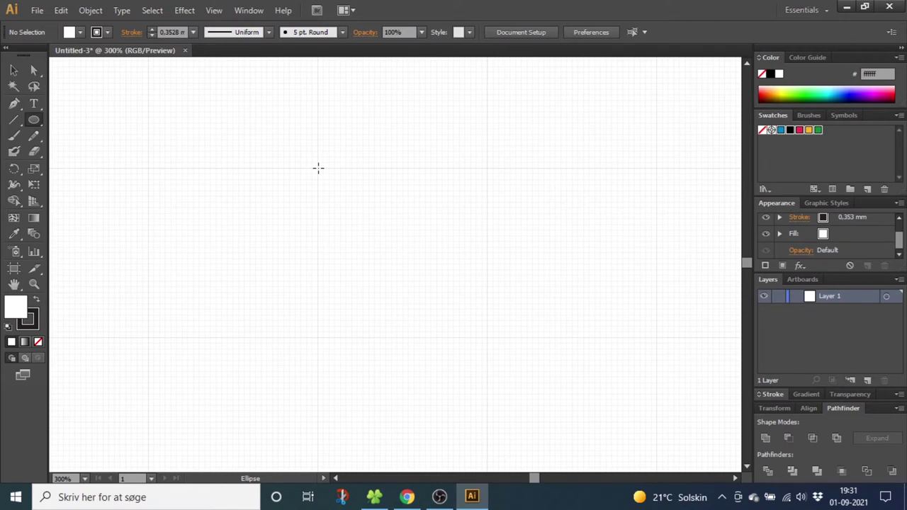
left_click_drag(318, 167, 487, 330)
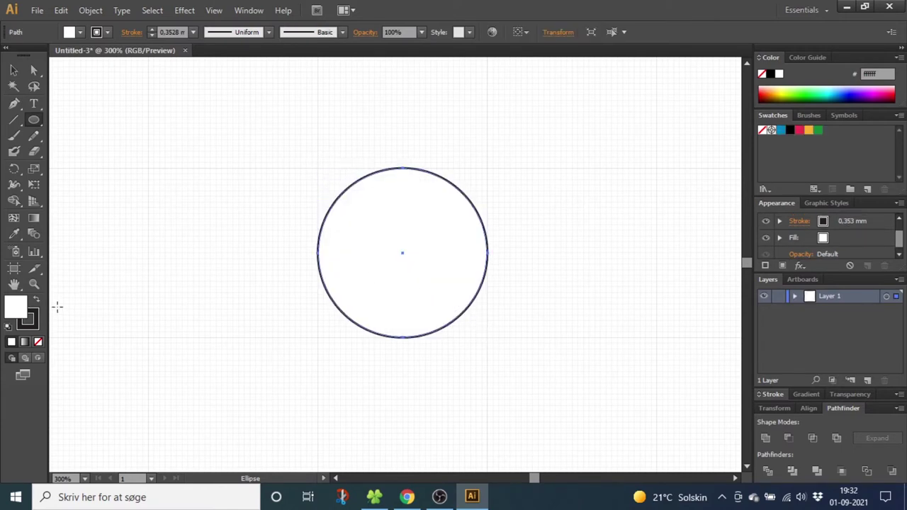
- Remove the circle's fill and give it a 2.5 mm stroke aligned to the inside
left_click(39, 342)
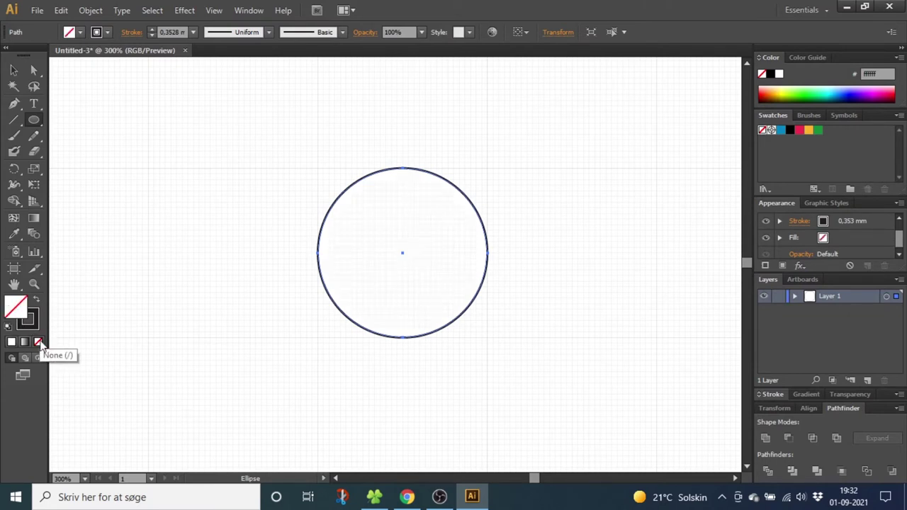
left_click(33, 320)
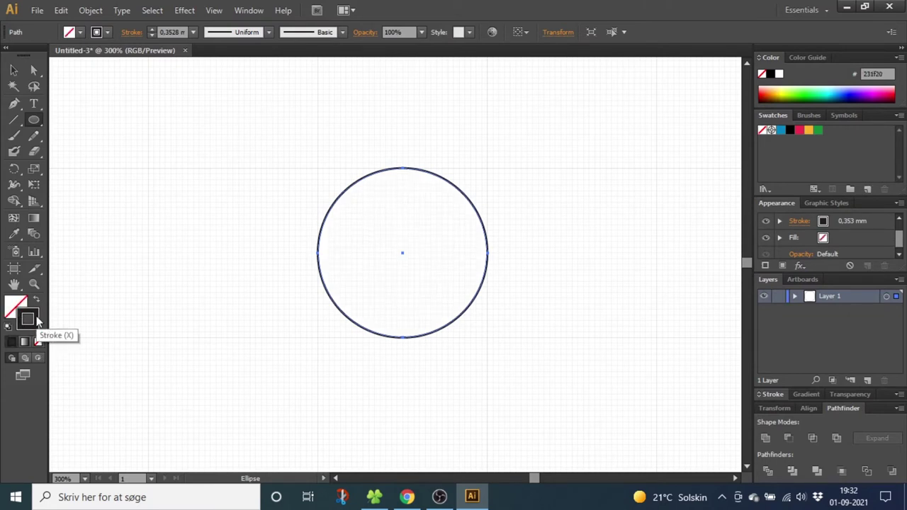
left_click(131, 33)
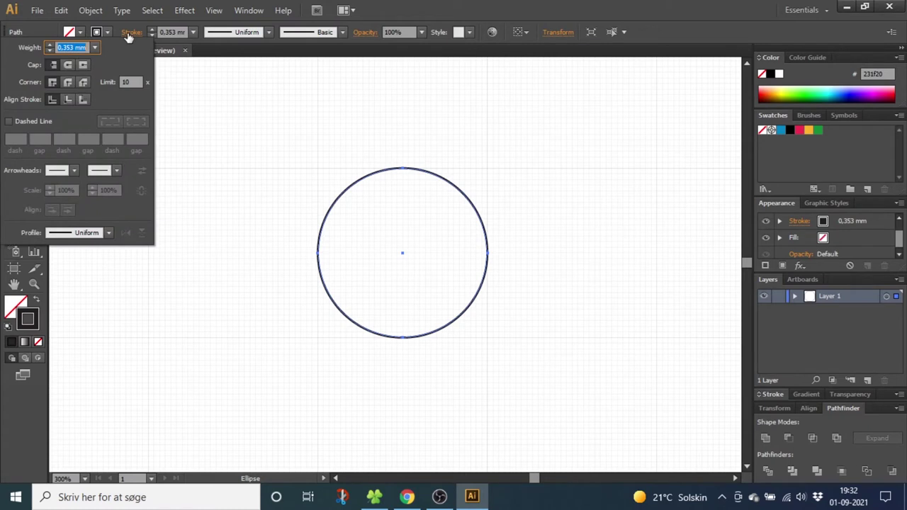
type("2,5")
left_click(66, 99)
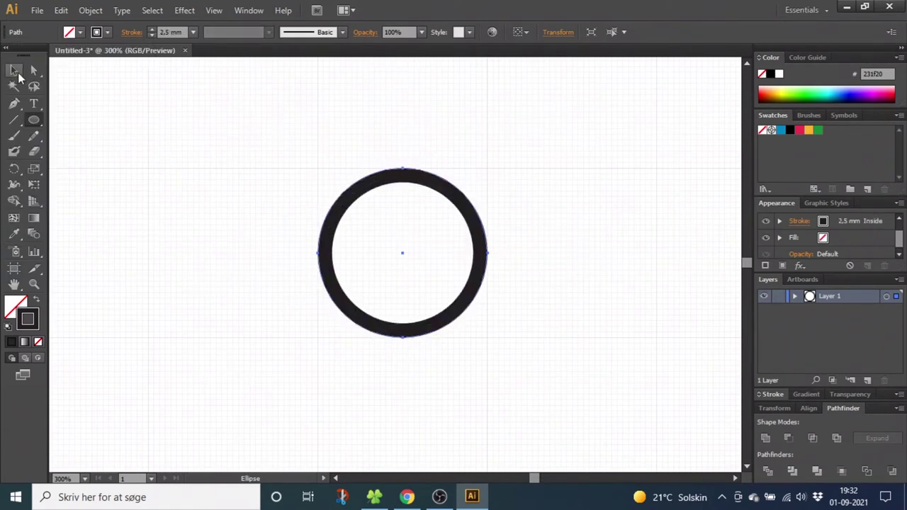
- Duplicate the ring twice to the right, nudging the copies into a row of three
left_click(14, 69)
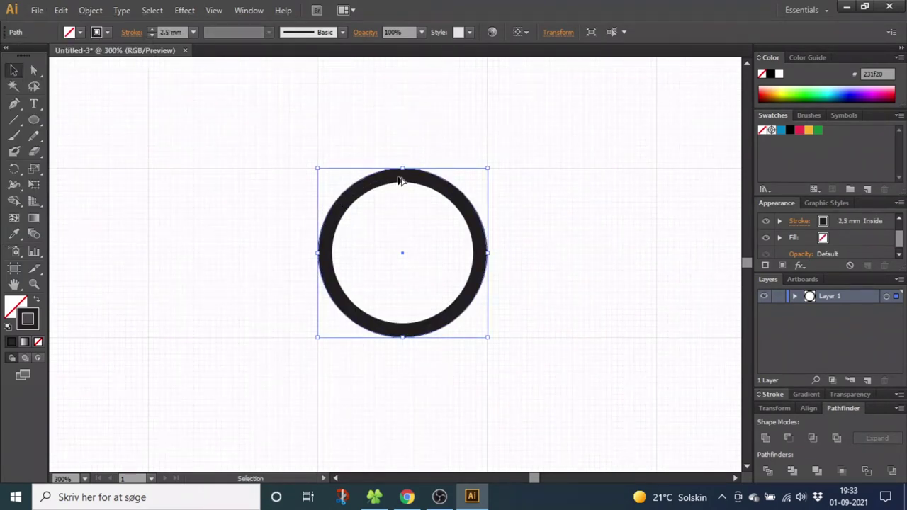
left_click_drag(401, 178, 569, 183)
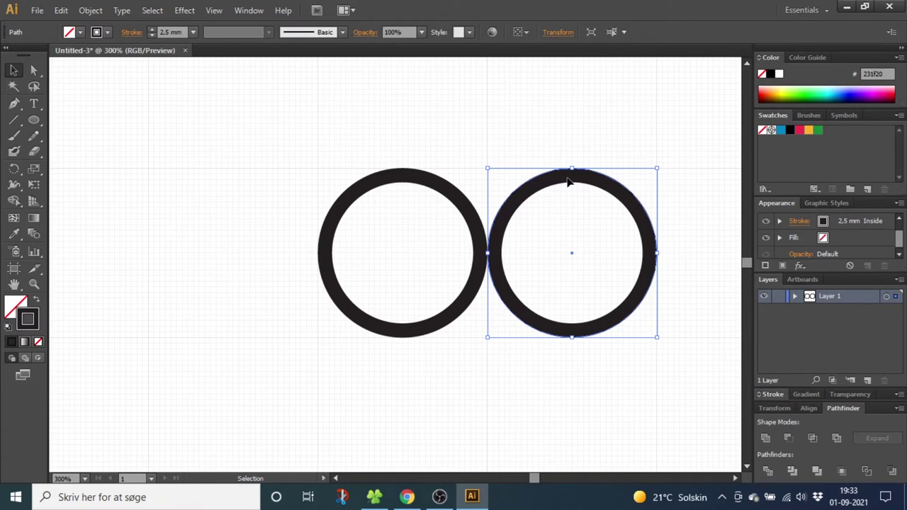
key("Right")
key("Right")
key("Right")
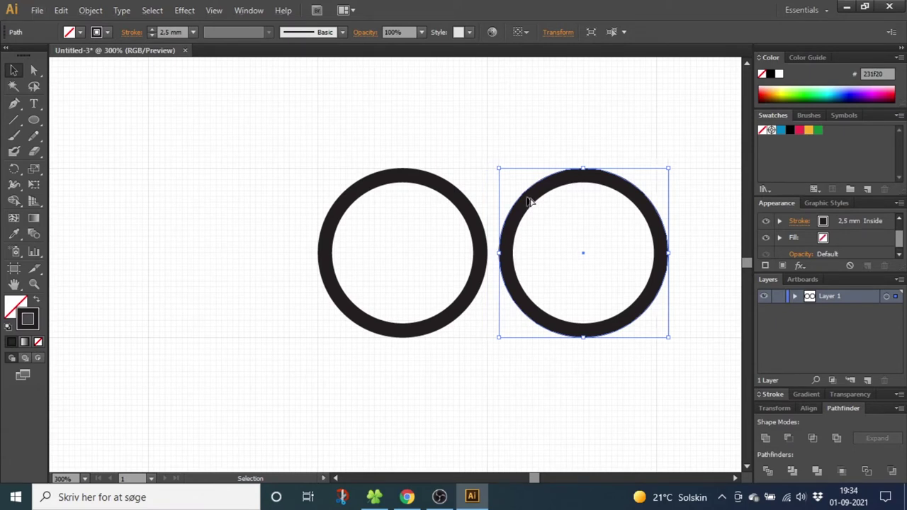
left_click_drag(531, 200, 702, 205)
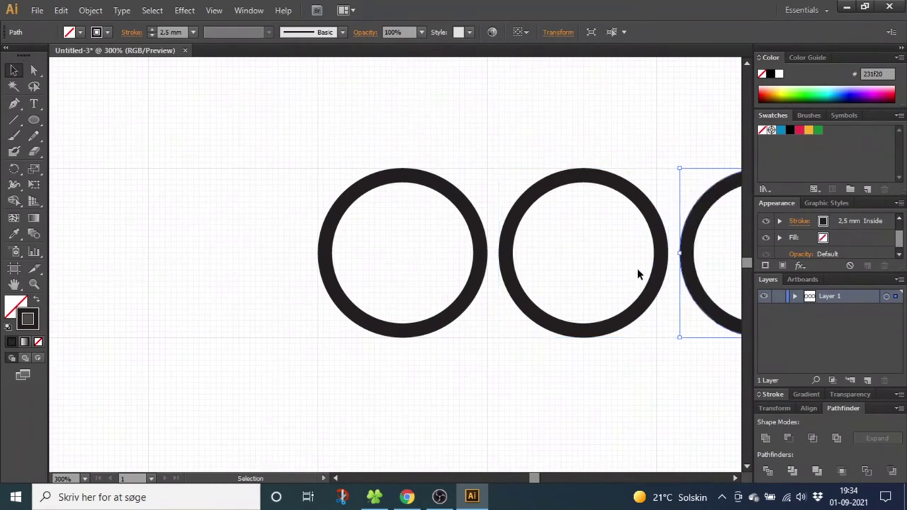
left_click_drag(640, 271, 447, 301)
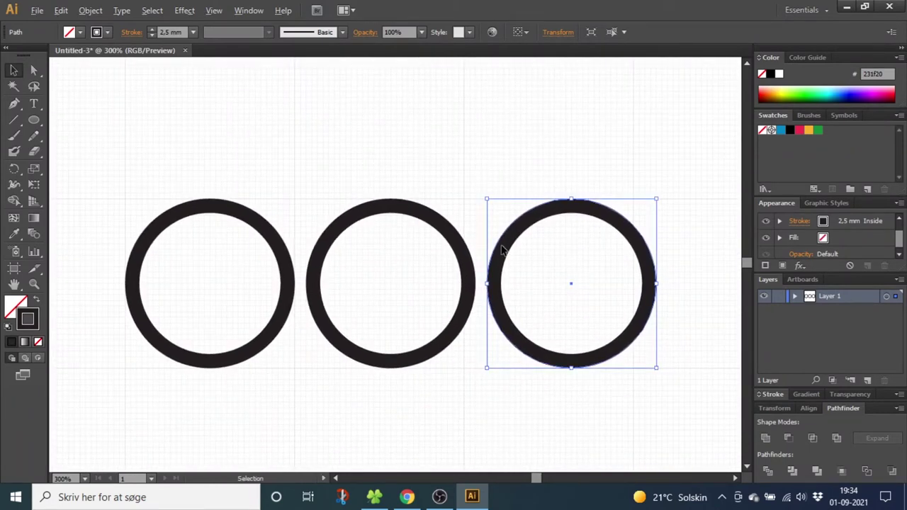
- Copy a ring down twice to form a lower row of two, each overlapping a gap between top rings
left_click_drag(501, 250, 502, 335)
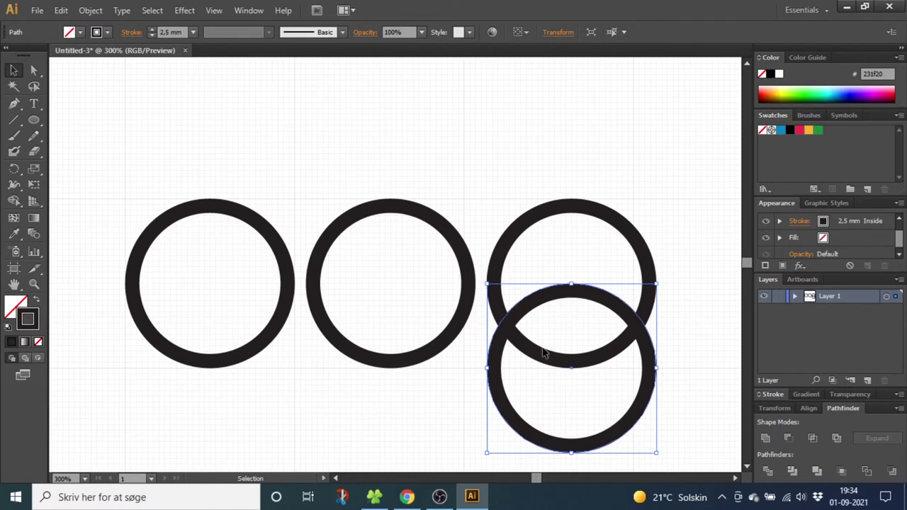
left_click_drag(510, 331, 421, 332)
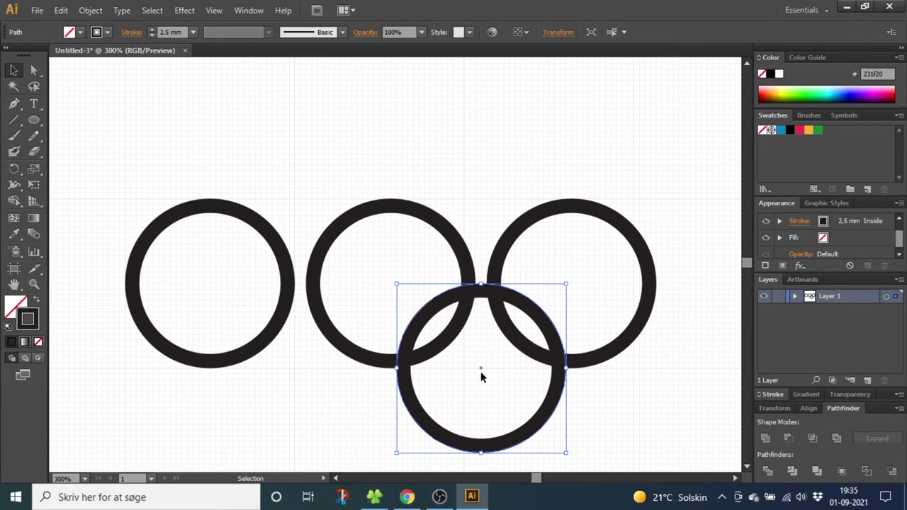
key("Up")
key("Up")
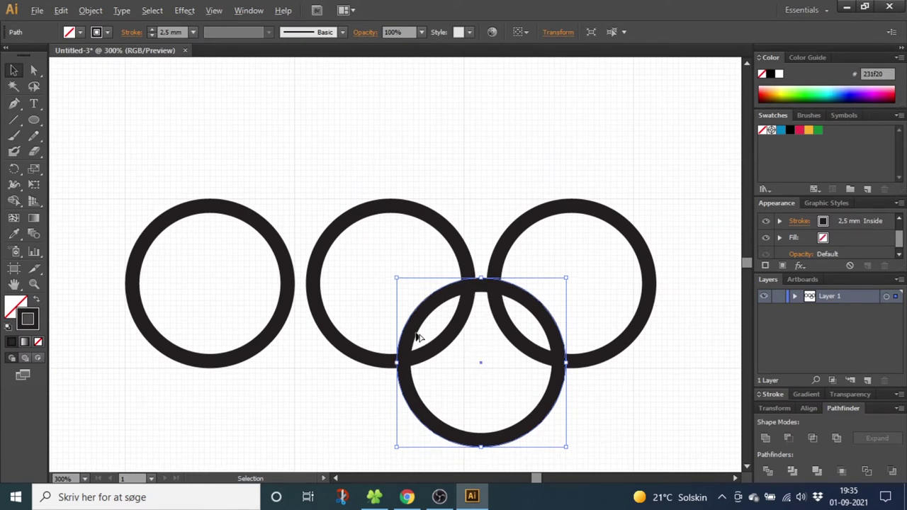
left_click_drag(414, 336, 245, 335)
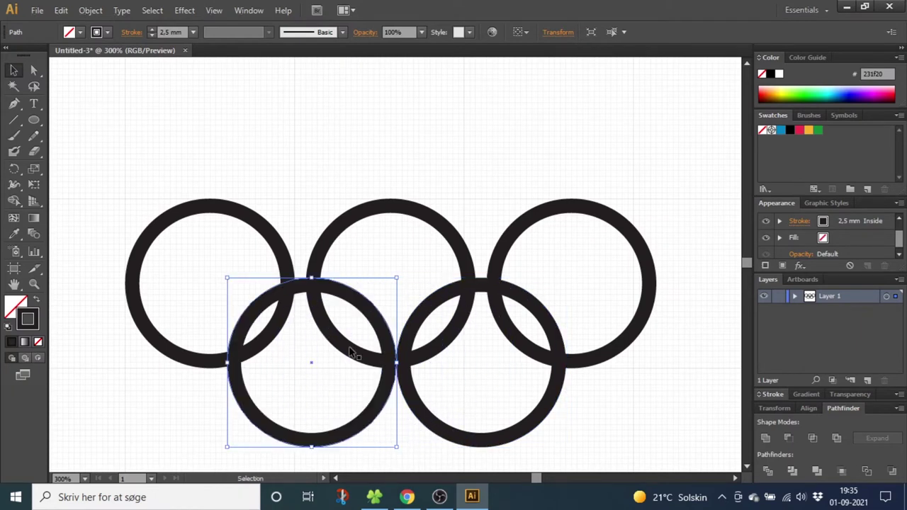
key("Left")
key("Left")
key("Left")
key("Left")
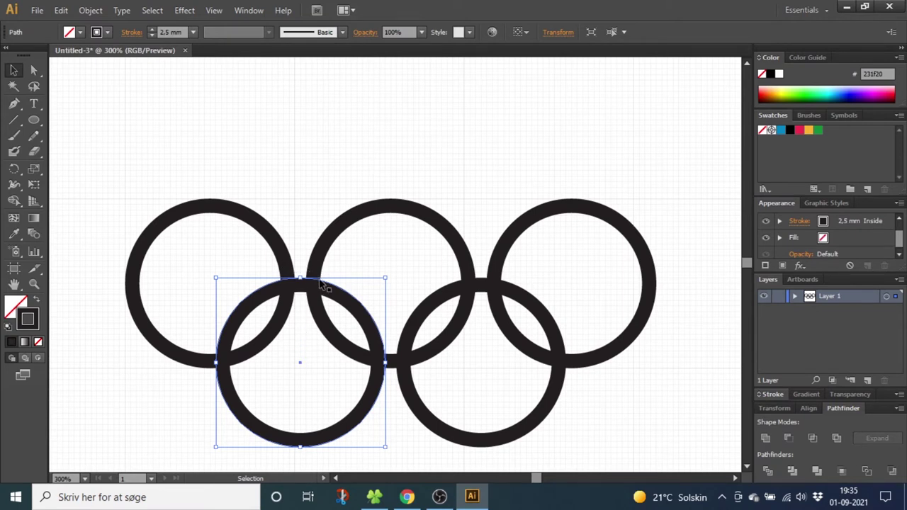
left_click(210, 215)
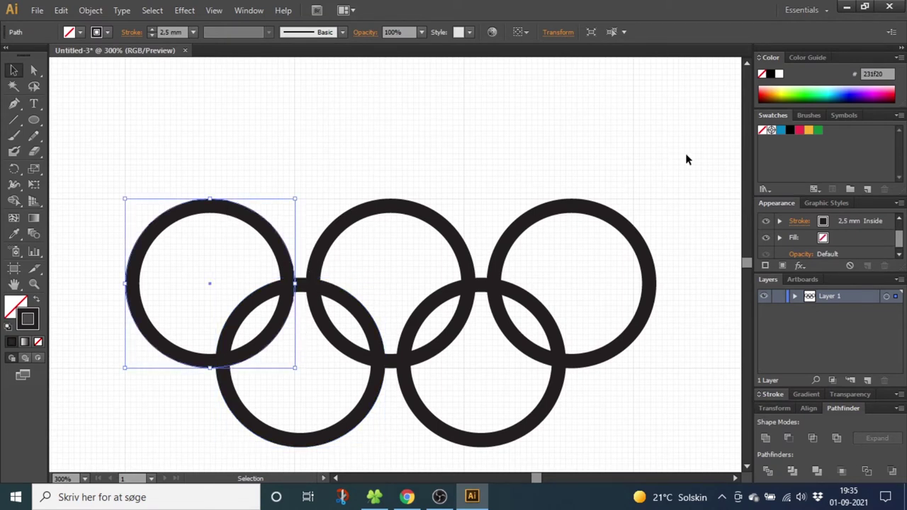
- Colour the upper-left ring blue from the Swatches panel
left_click(782, 129)
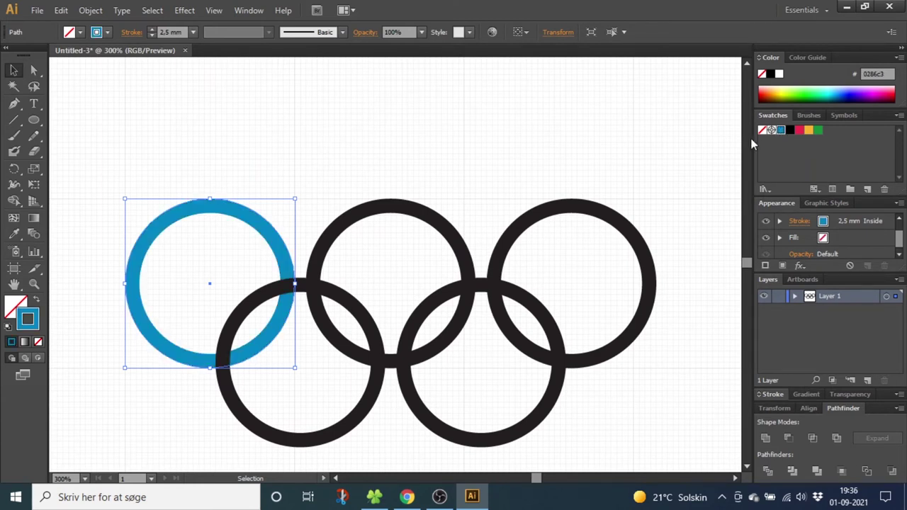
left_click(898, 115)
mouse_move(800, 411)
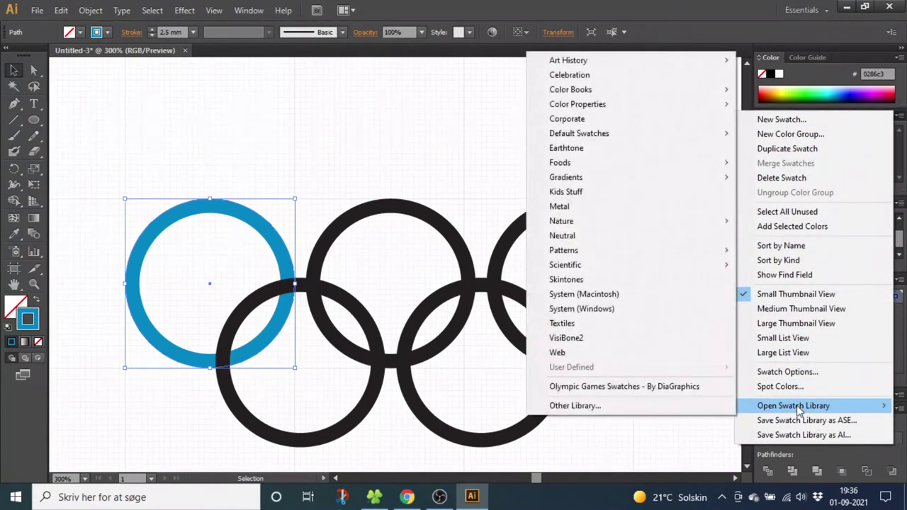
left_click(639, 404)
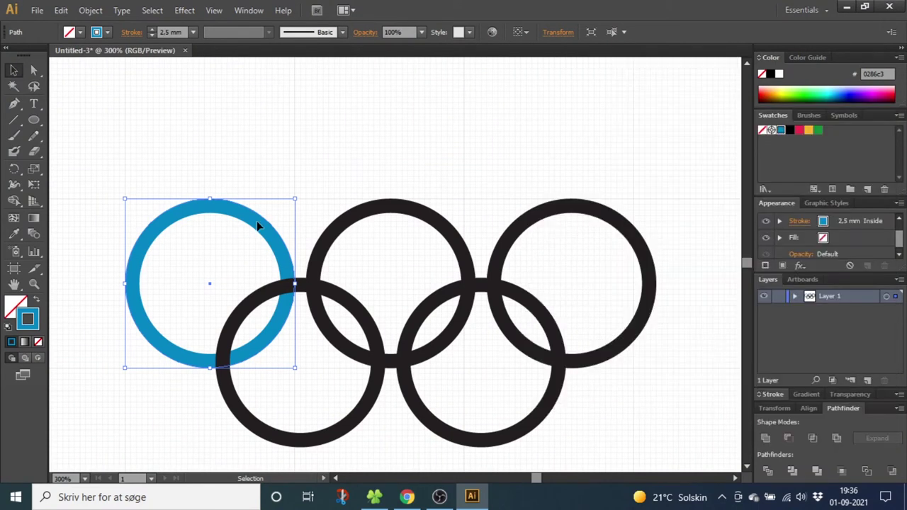
- Colour the other rings black, red, yellow and green, then select all five
left_click(351, 222)
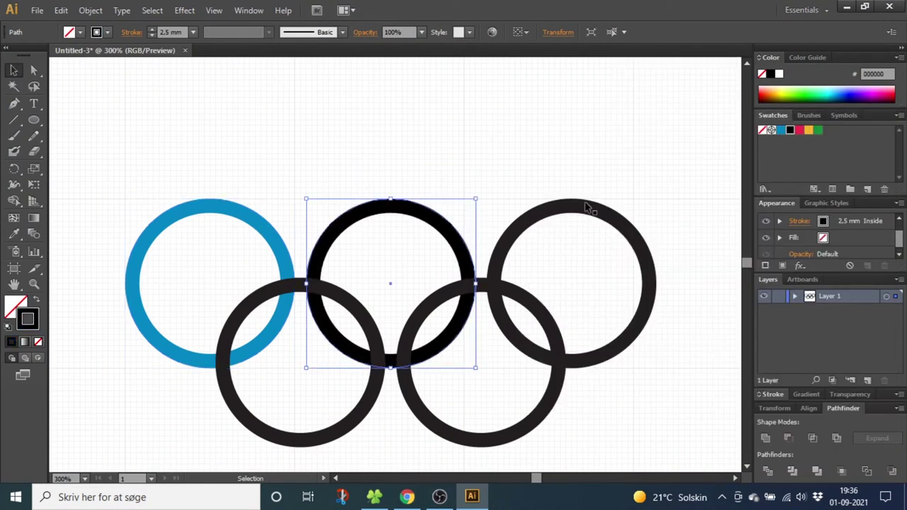
left_click(587, 207)
left_click(799, 130)
left_click(298, 289)
left_click(808, 130)
left_click(515, 284)
left_click(819, 131)
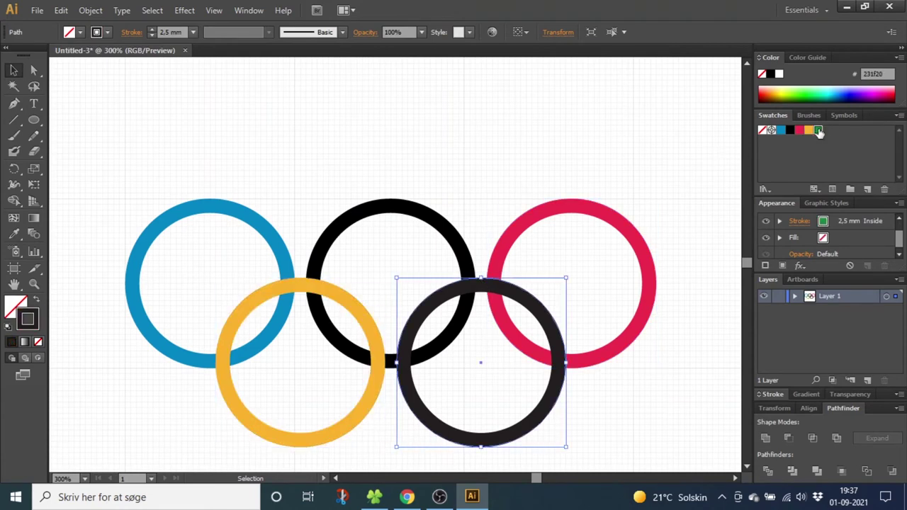
left_click_drag(657, 170, 158, 425)
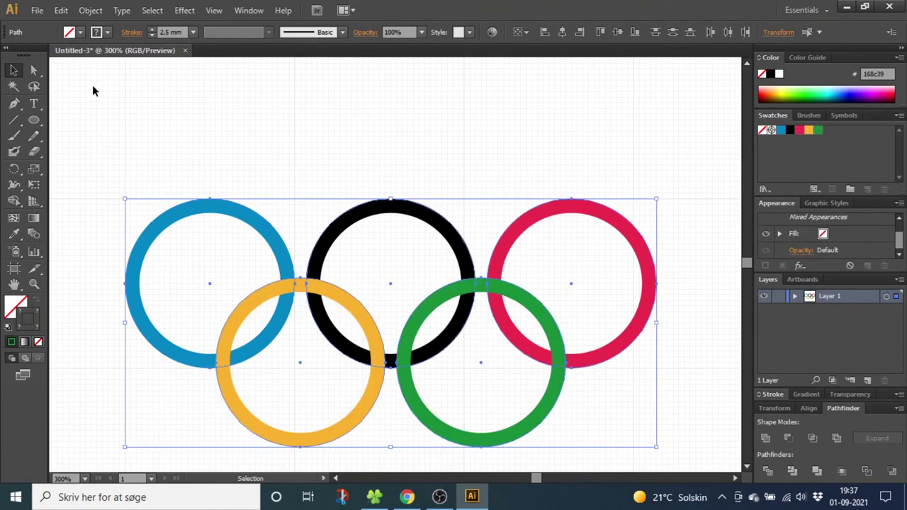
- Expand the rings' appearance into filled shapes and split them with Pathfinder Divide
left_click(91, 10)
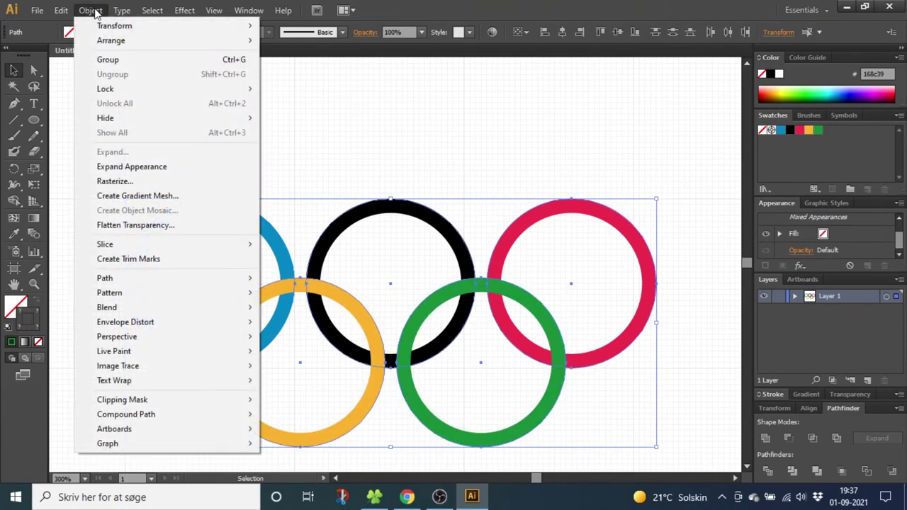
left_click(124, 168)
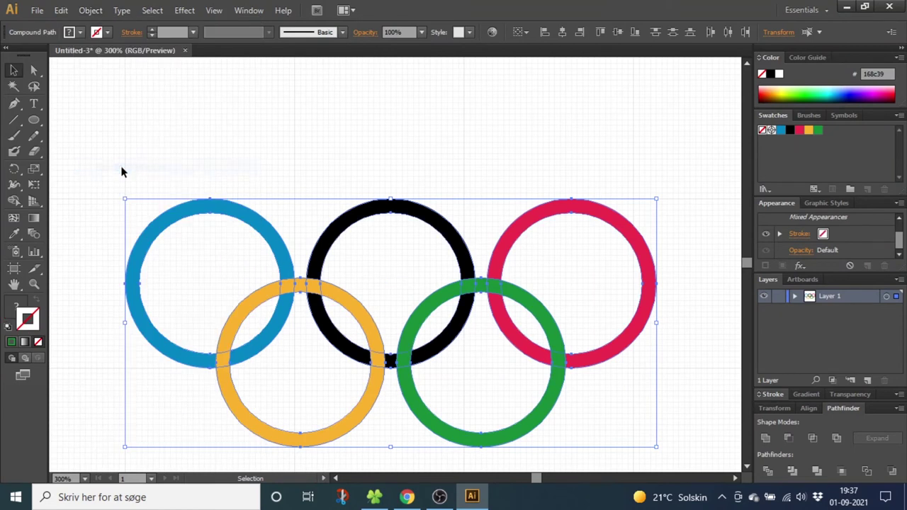
left_click(769, 469)
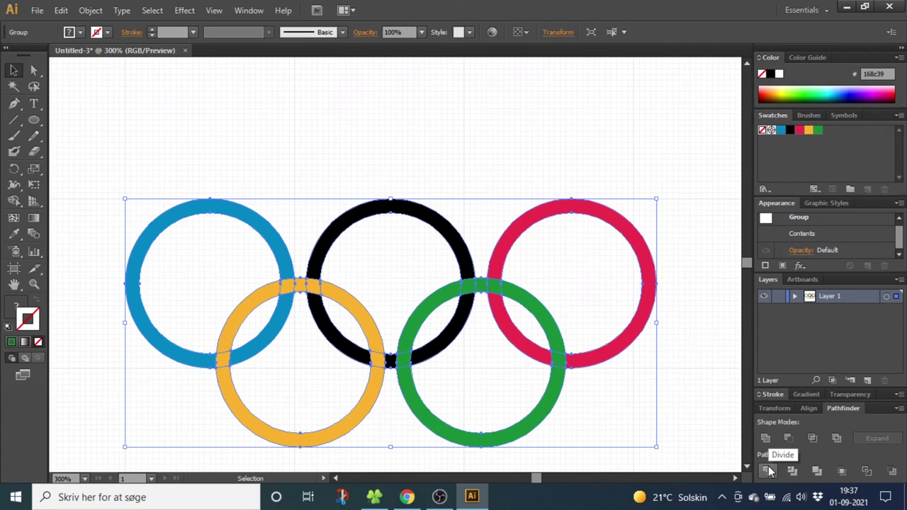
left_click(248, 10)
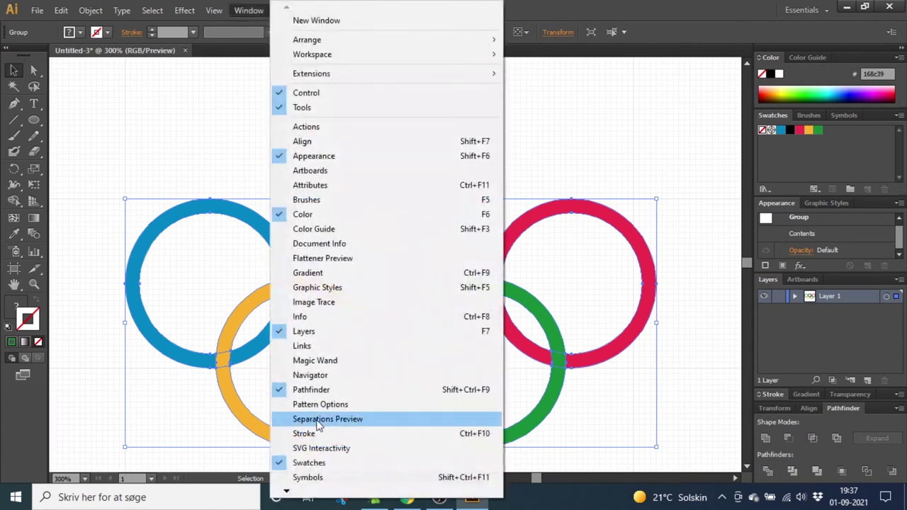
left_click(304, 392)
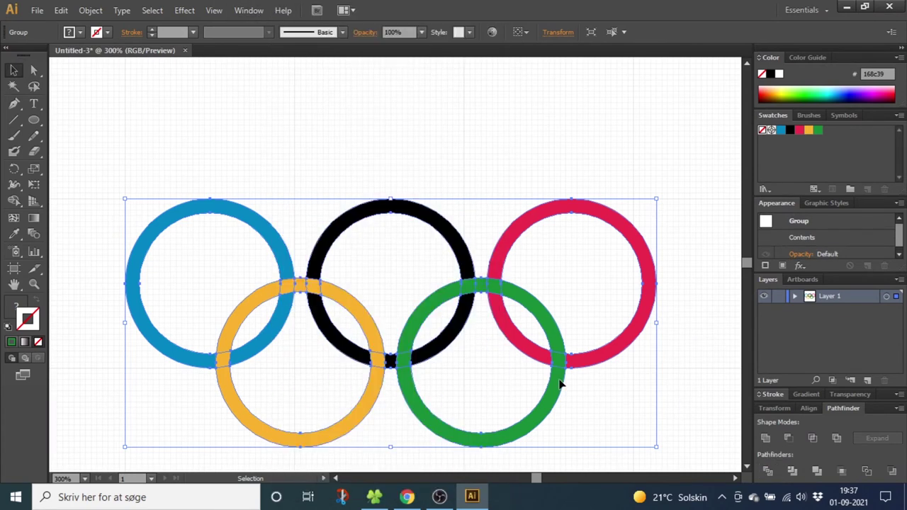
right_click(494, 291)
- Ungroup the divided ring pieces and check the individual overlap pieces
left_click(523, 366)
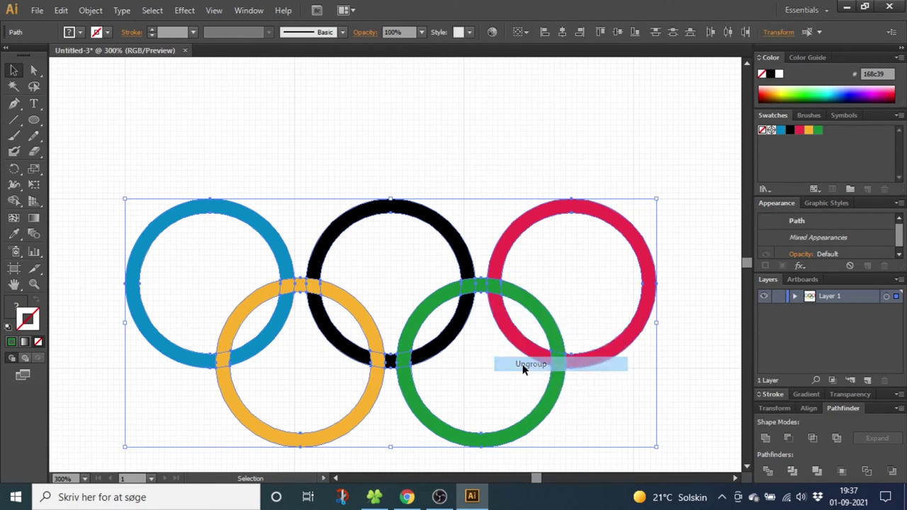
left_click(521, 264)
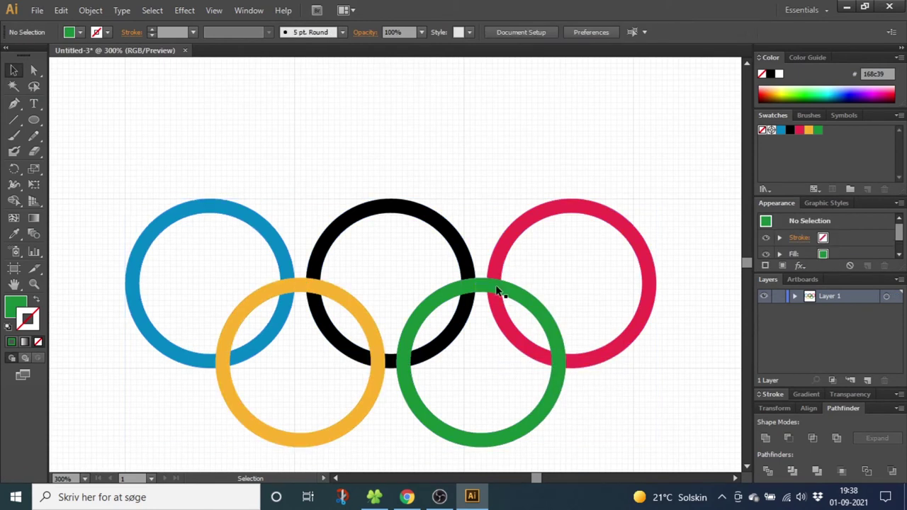
left_click(496, 277)
left_click(527, 272)
left_click(512, 288)
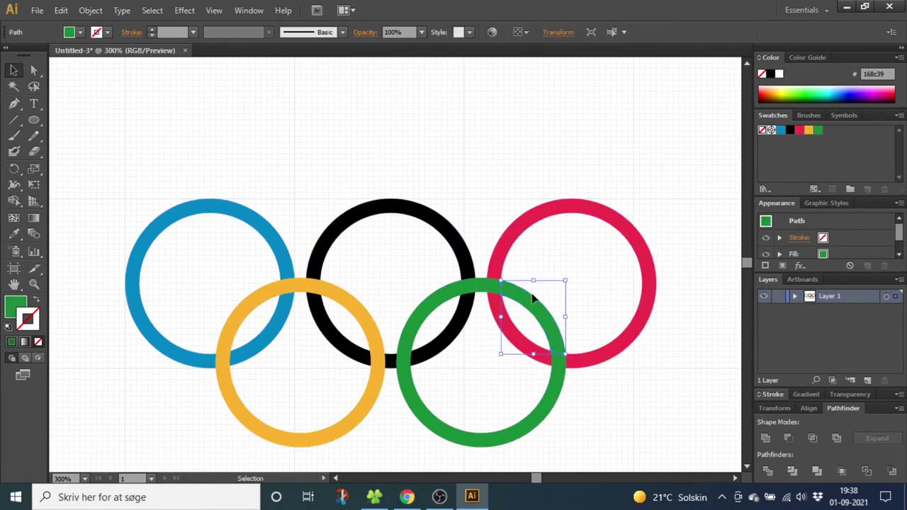
left_click(535, 266)
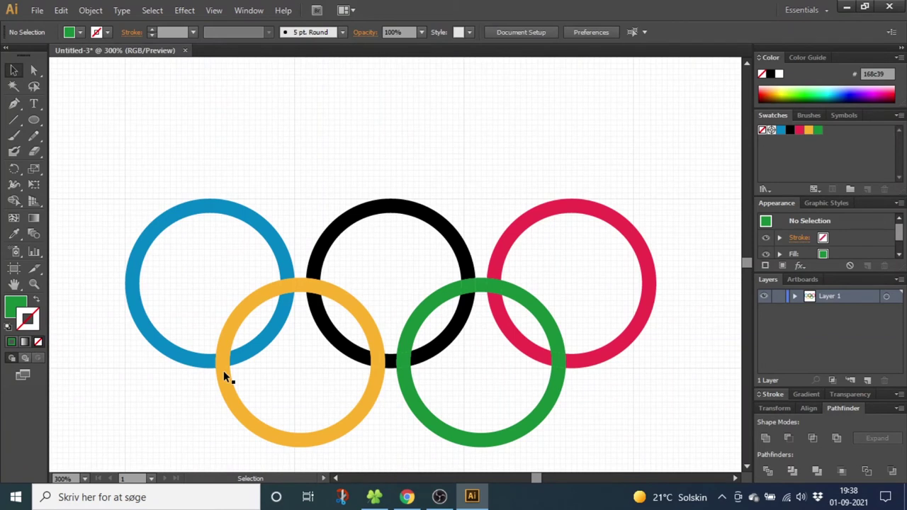
- Recolour four overlap pieces blue, black, black and red so the rings interlock
left_click(286, 287)
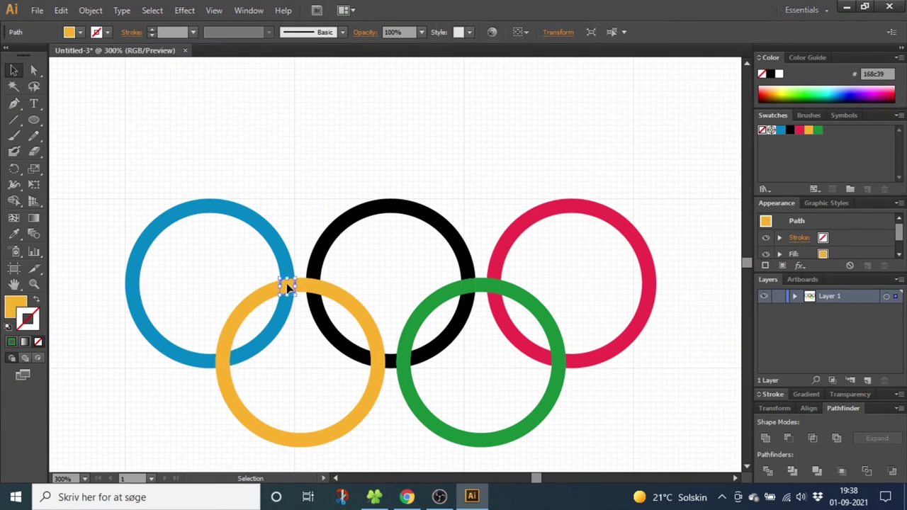
left_click(21, 307)
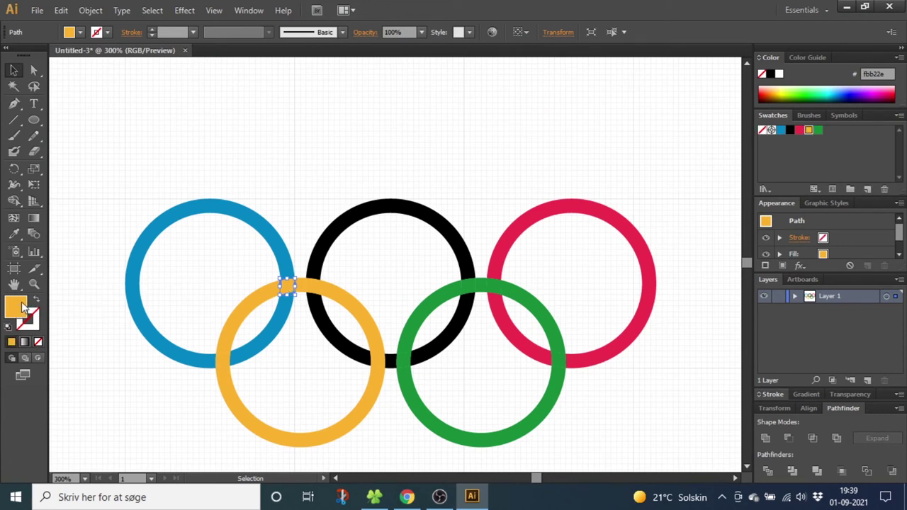
left_click(781, 130)
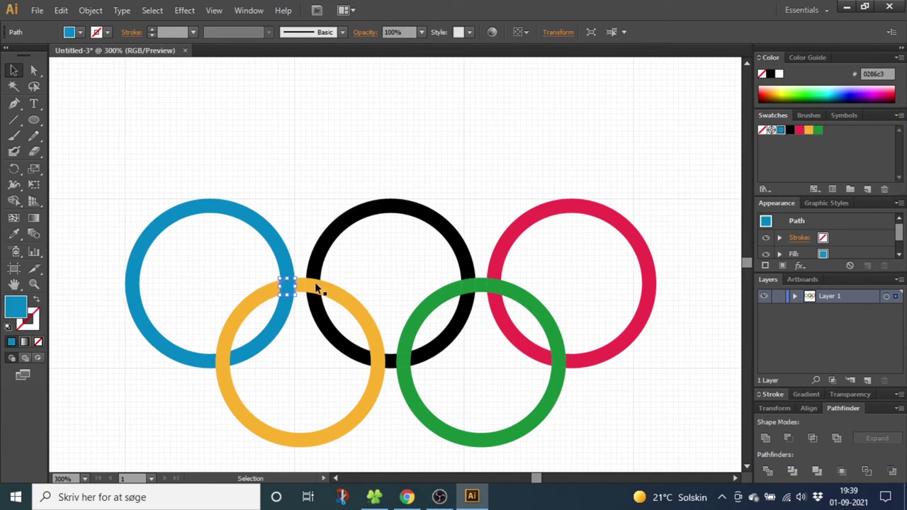
left_click(378, 360)
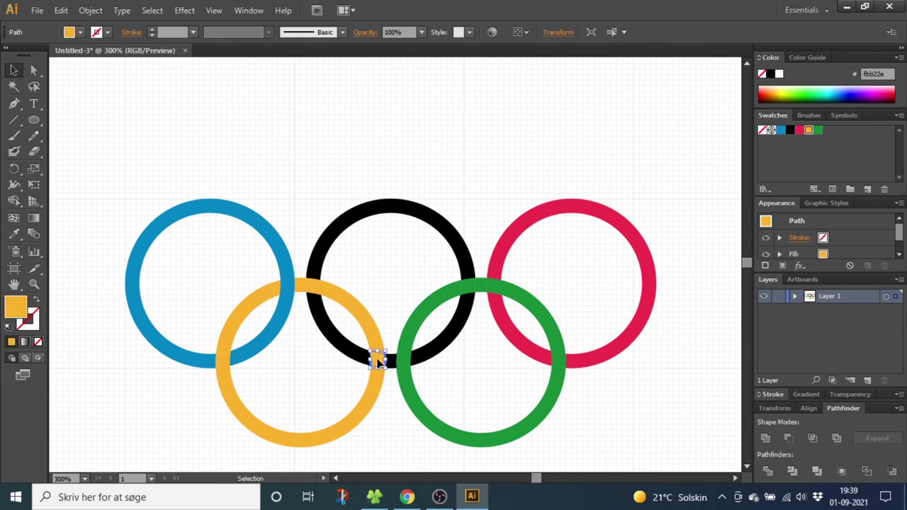
left_click(790, 132)
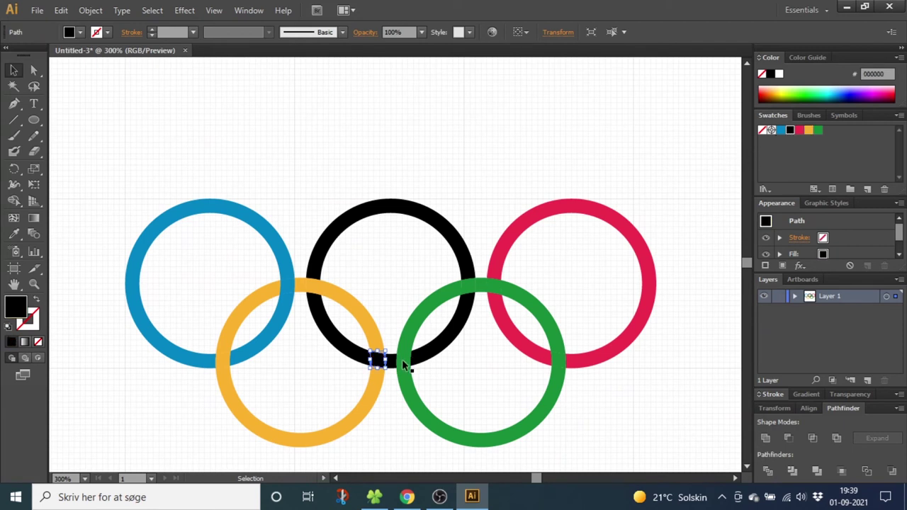
left_click(470, 286)
left_click(790, 129)
left_click(558, 360)
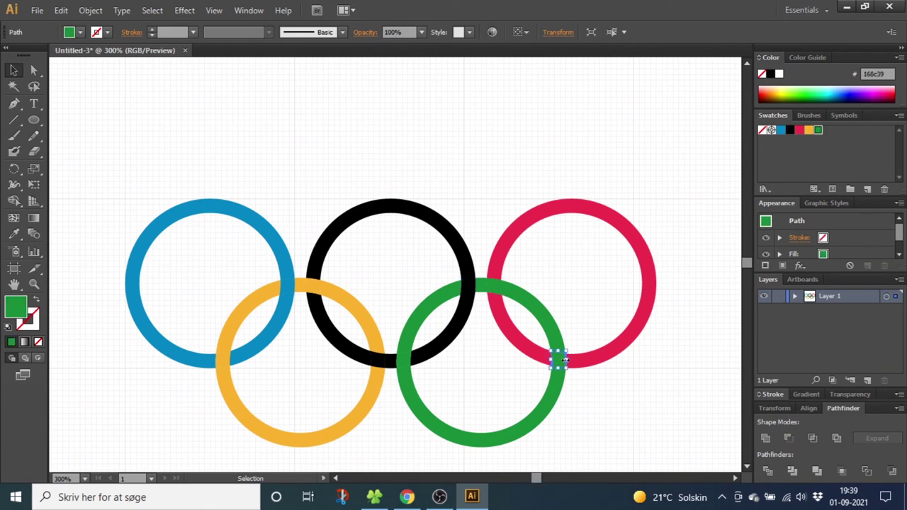
left_click(799, 130)
left_click_drag(673, 165, 115, 442)
- Group all selected ring pieces into one logo object and deselect it
right_click(495, 275)
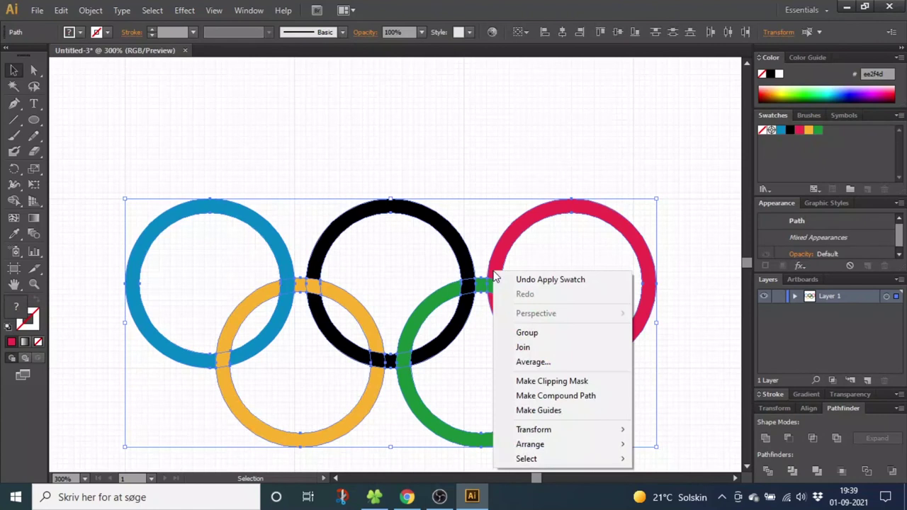
left_click(527, 333)
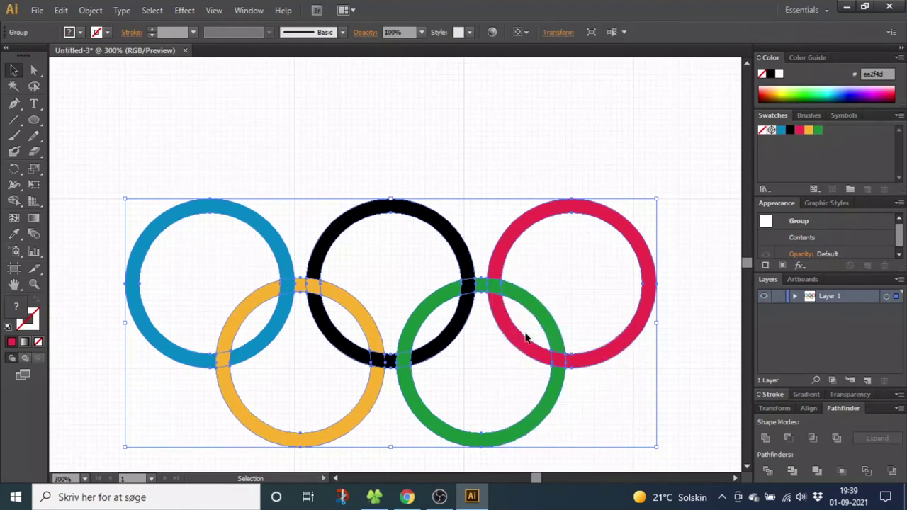
left_click(468, 190)
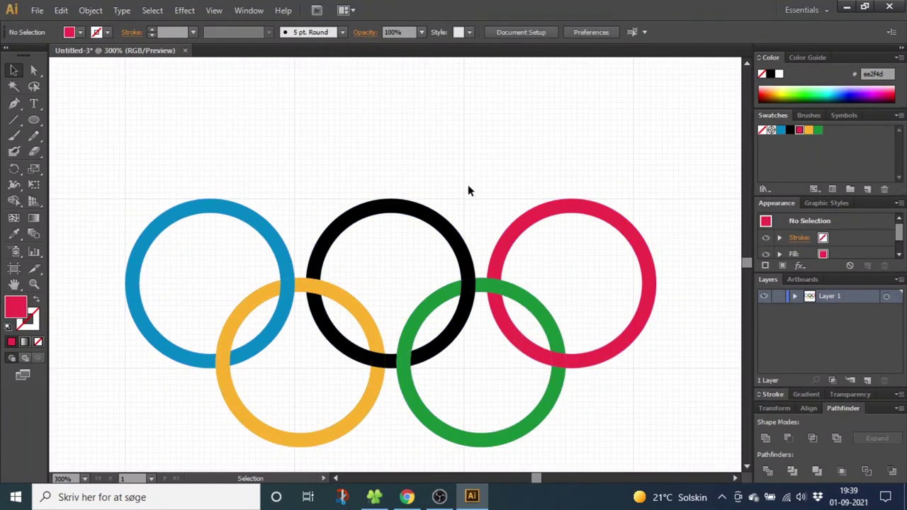